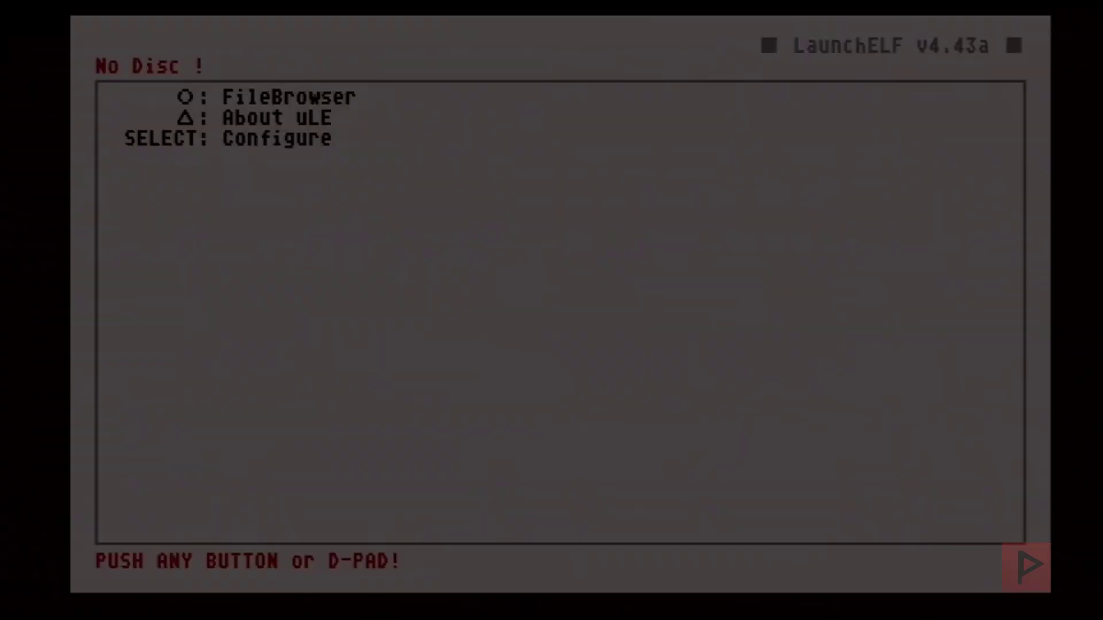
Step: Glance at memory card mc1 from the device list, then open memory card mc0
key(Return)
key(Down)
key(Return)
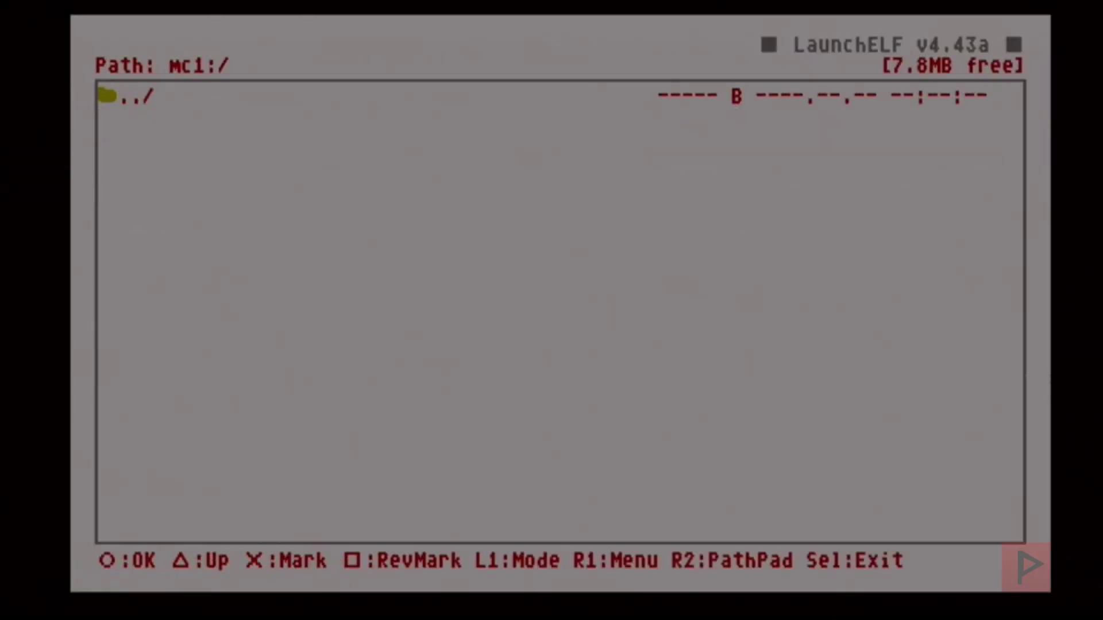
key(Return)
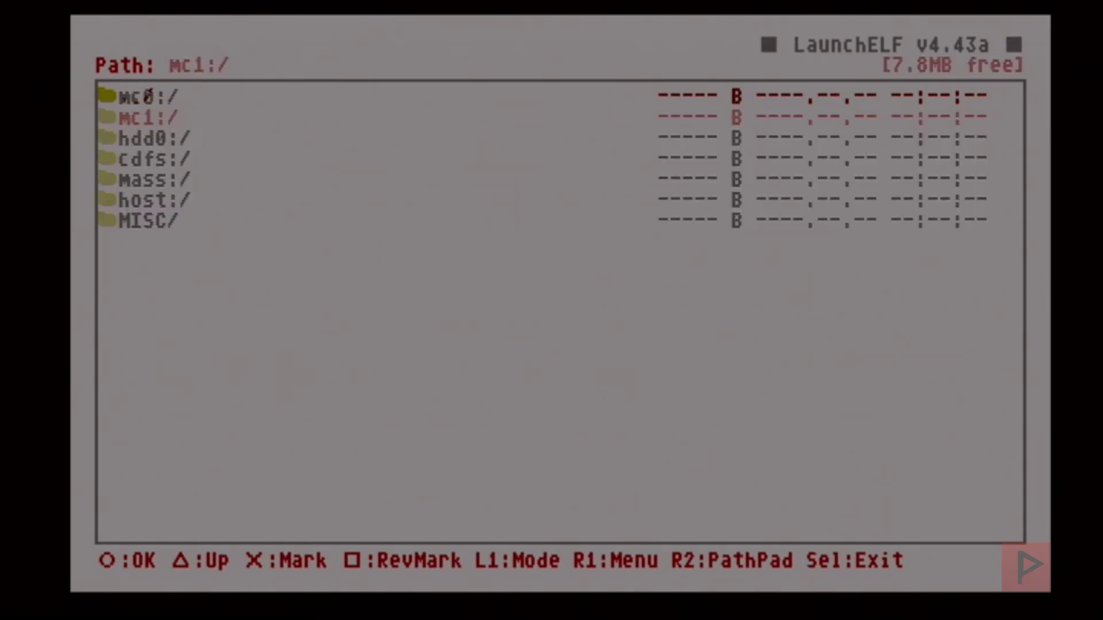
key(Up)
key(Return)
Step: Step past BOOT and FORTUNA on mc0 and mark SYS-CONF for copying
key(Down)
key(Down)
key(Down)
key(Down)
key(Down)
key(Down)
key(Down)
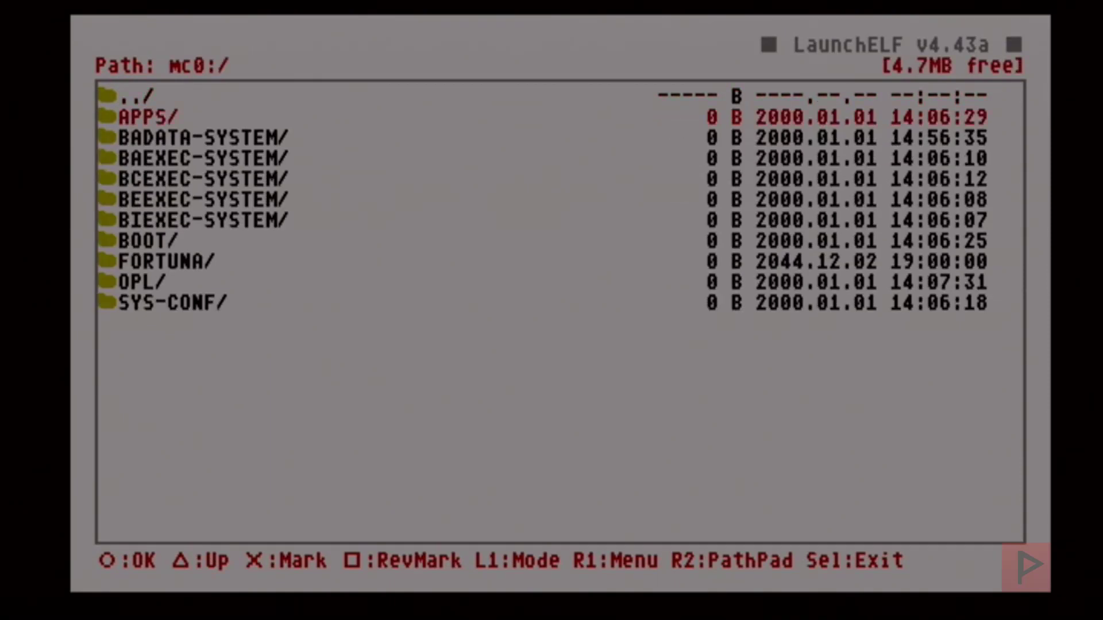
key(Down)
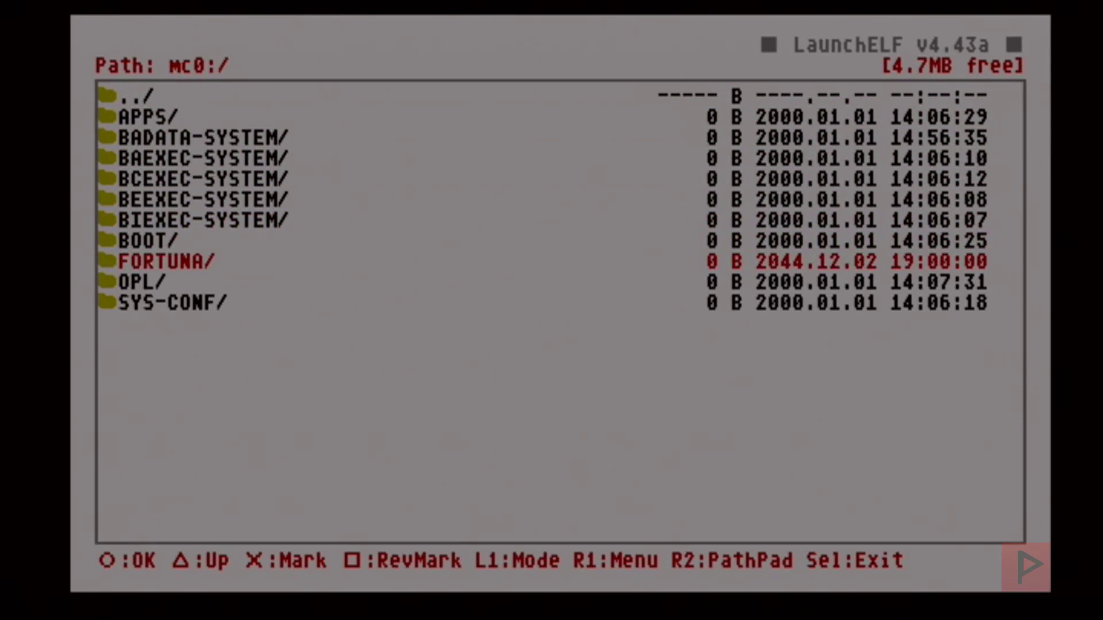
key(Down)
key(Down)
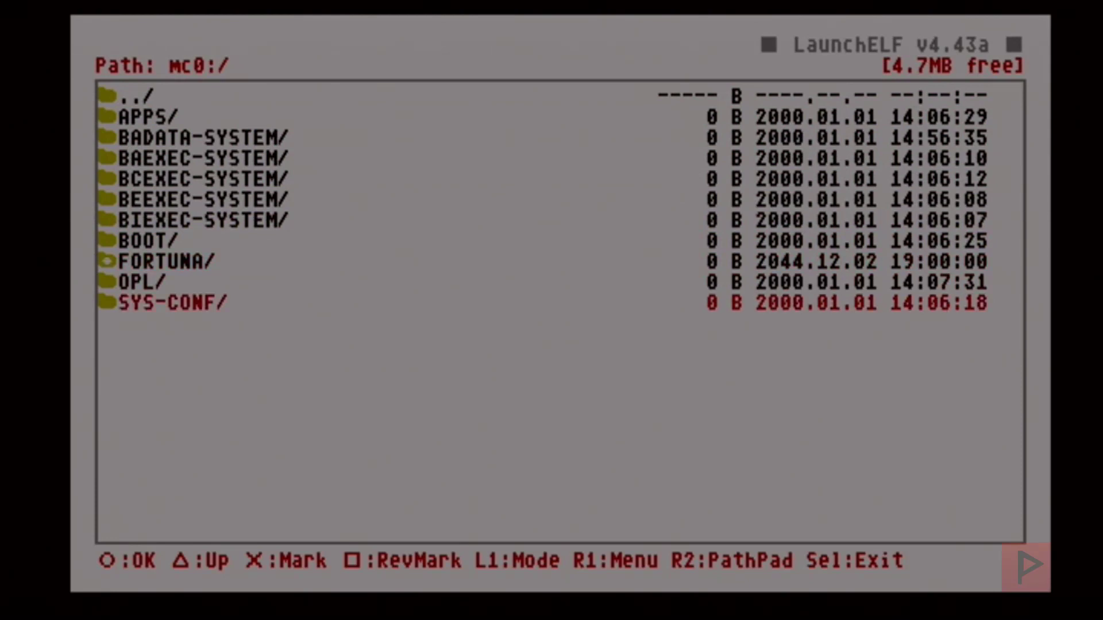
key(x)
Step: Review SYS-CONF's files, including icon.sys and sysconf.icn, then return to mc0's root
key(Return)
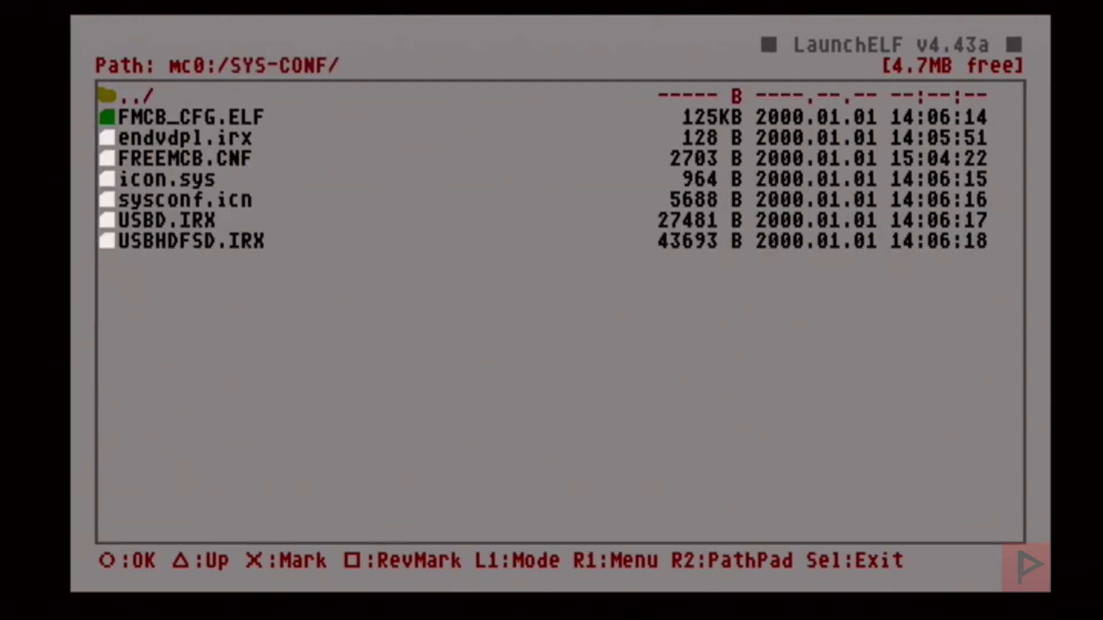
key(Down)
key(Down)
key(Down)
key(Down)
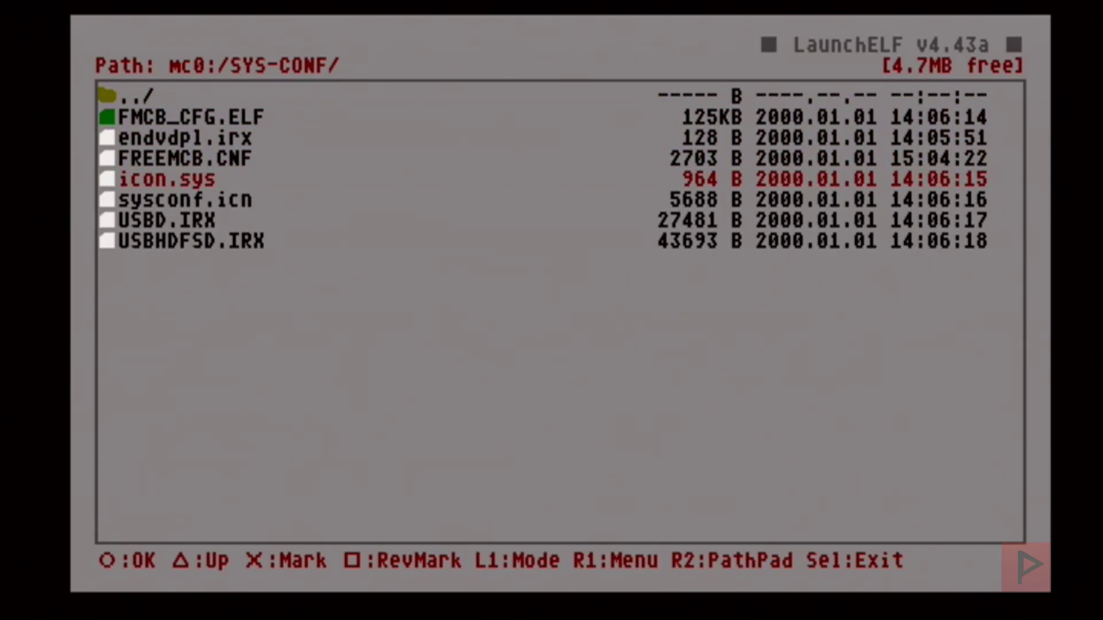
key(Down)
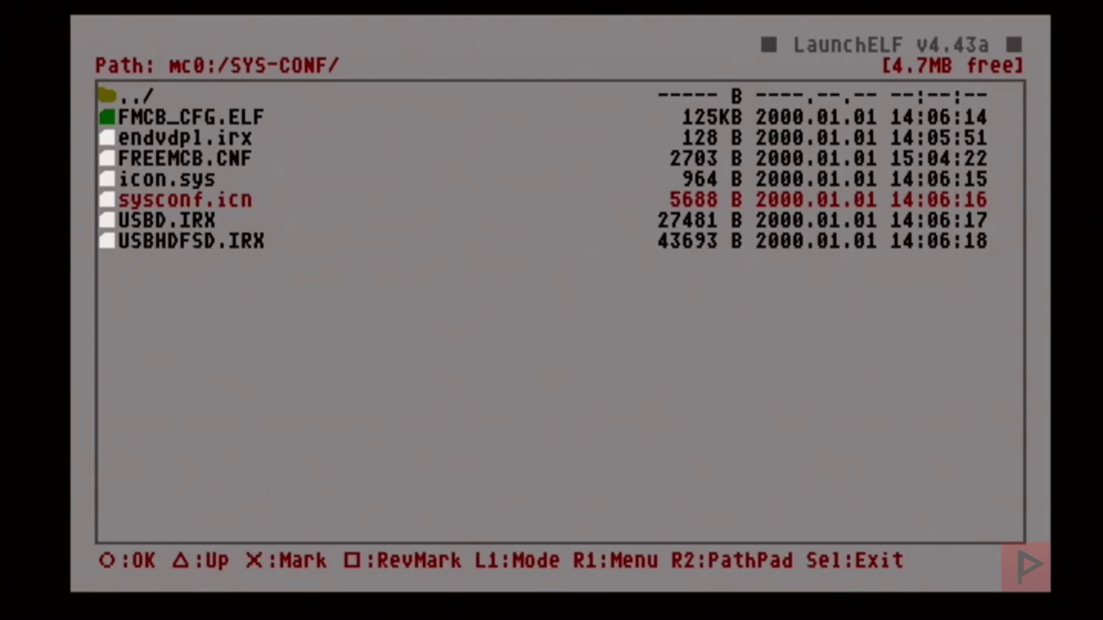
key(Up)
key(Up)
key(Up)
key(Up)
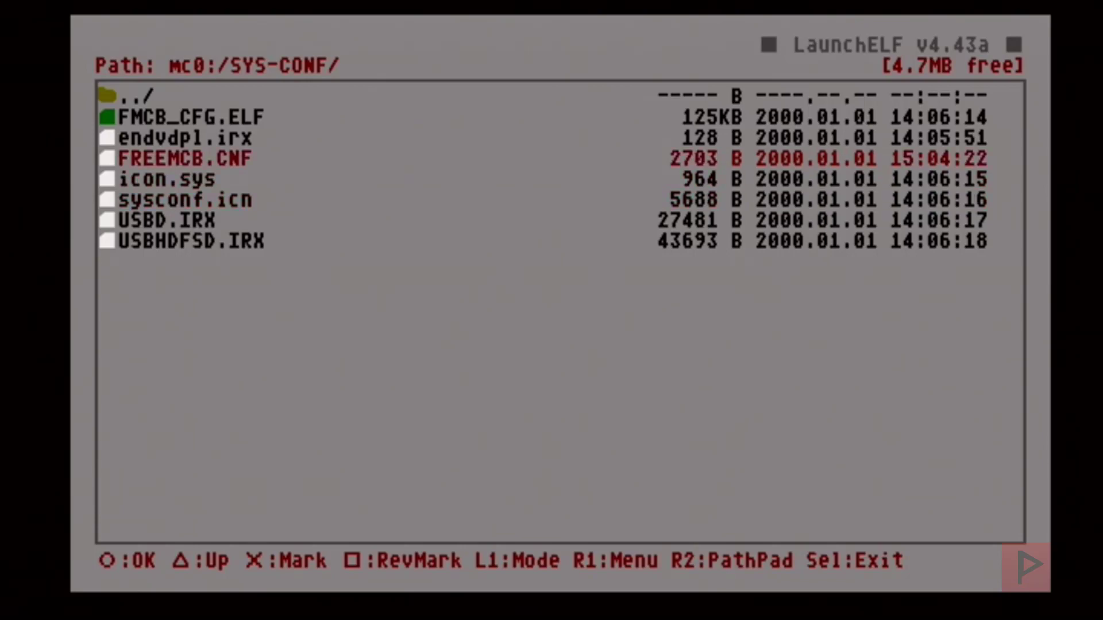
key(Return)
Step: Mark the FORTUNA, SYS-CONF and BOOT folders on mc0 for copying
key(Up)
key(Up)
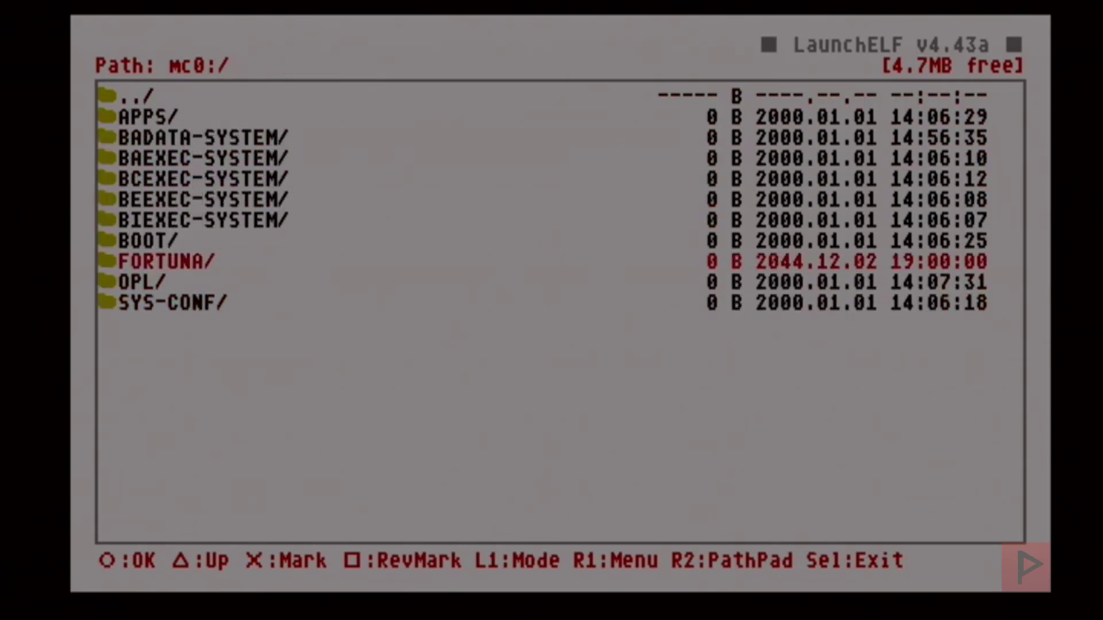
key(x)
key(Down)
key(Down)
key(x)
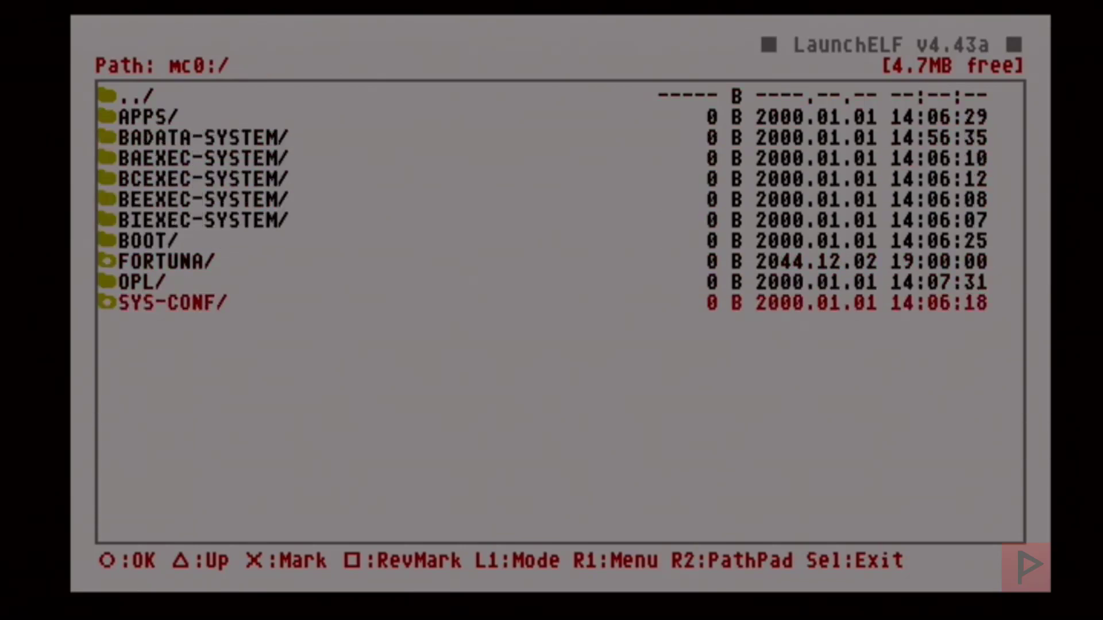
key(Up)
key(Up)
key(Up)
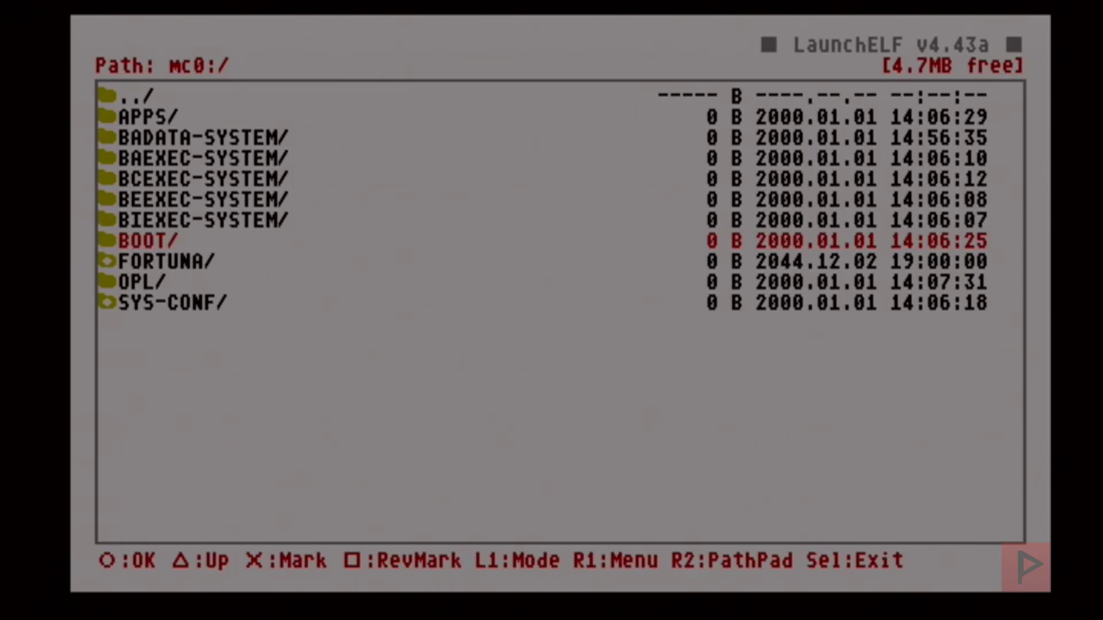
key(x)
key(Down)
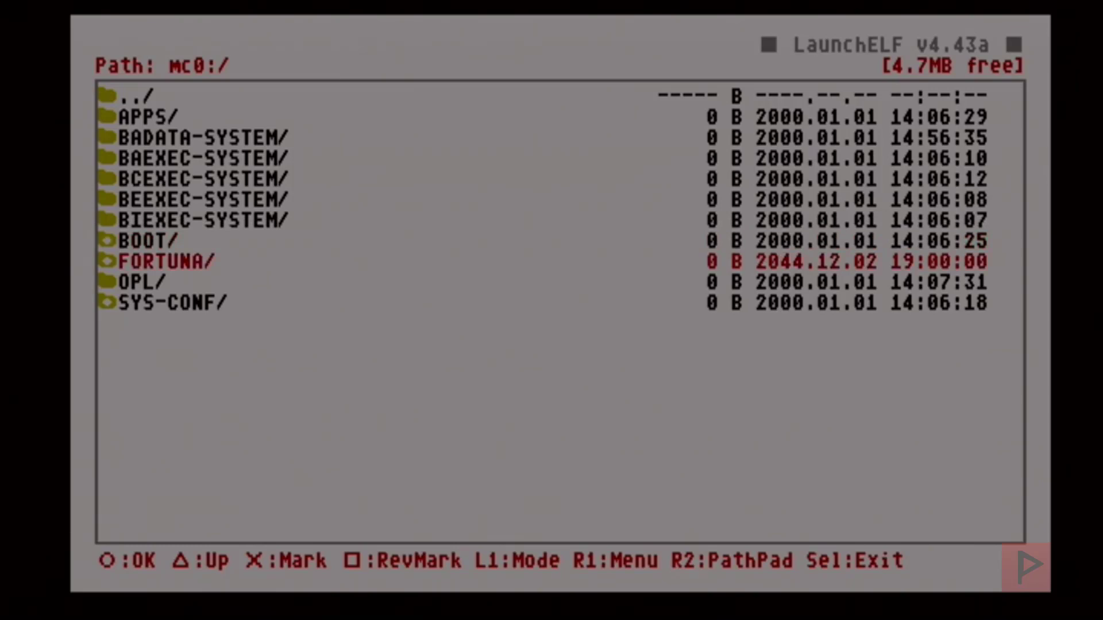
Step: Copy the three marked folders, then go back to the device list at mc1
key(r)
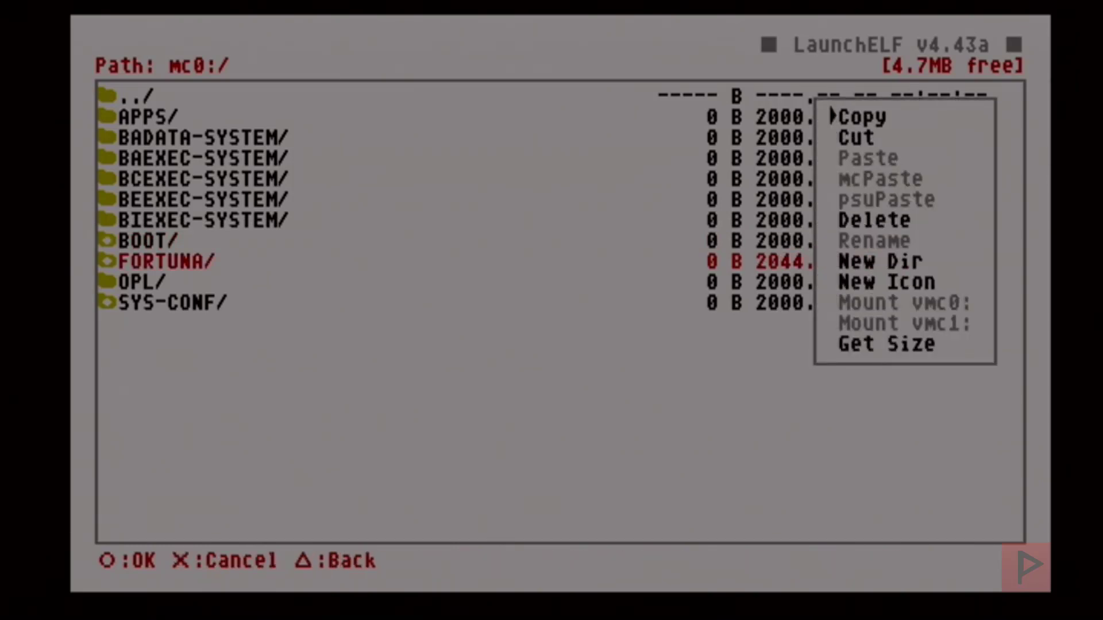
key(Return)
key(Up)
key(Up)
key(Up)
key(Up)
key(Up)
key(Up)
key(Up)
key(Up)
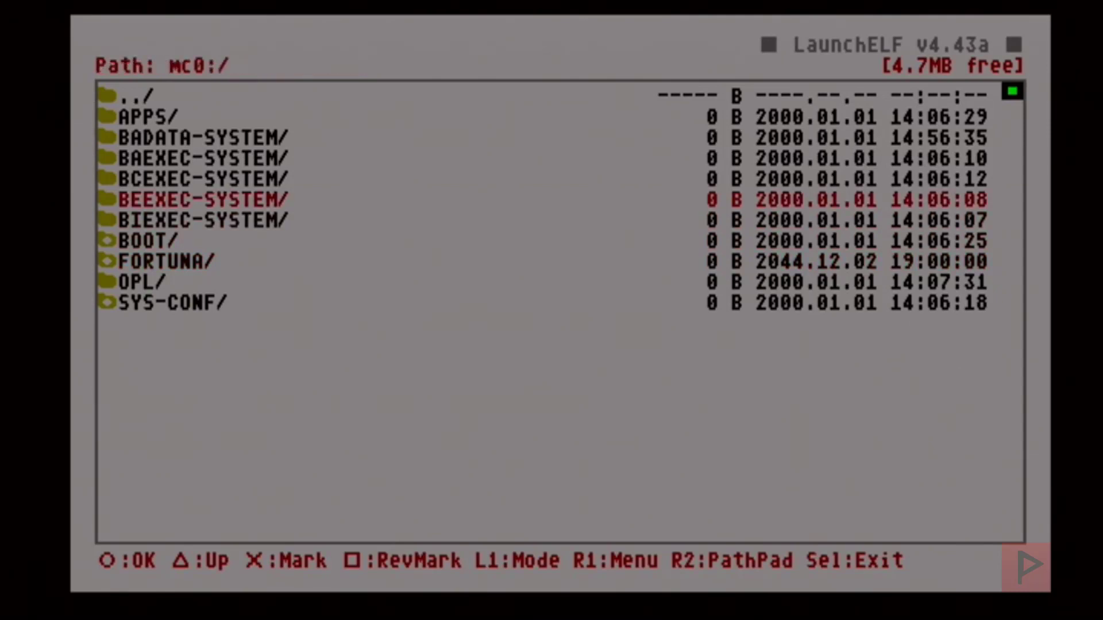
key(Return)
key(Down)
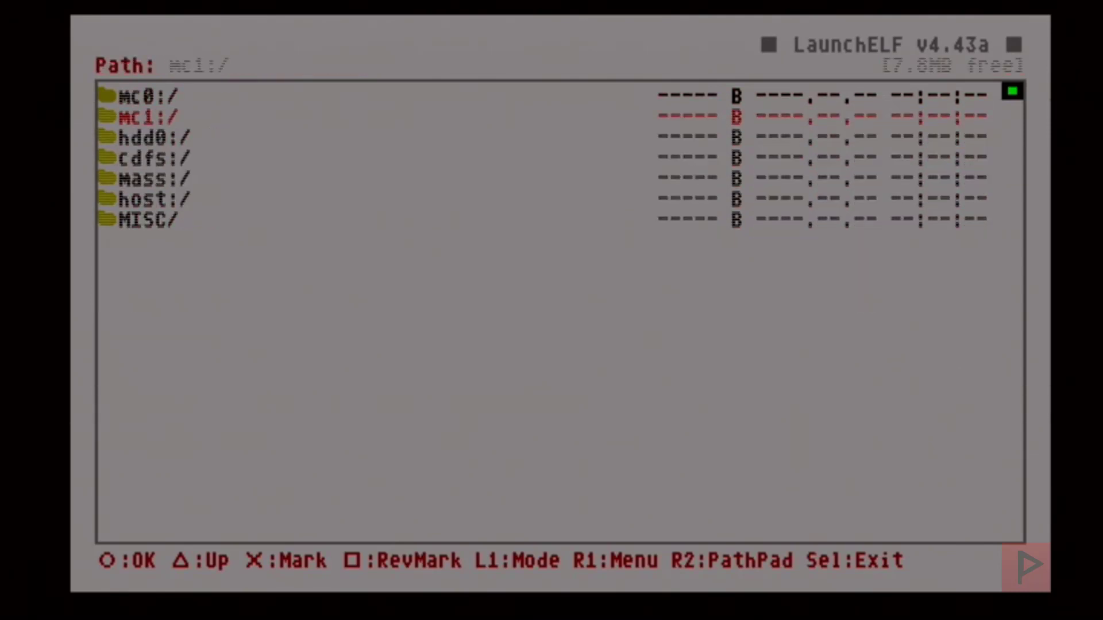
Step: Paste the copied BOOT, FORTUNA and SYS-CONF folders onto mc1:/
key(Return)
key(r)
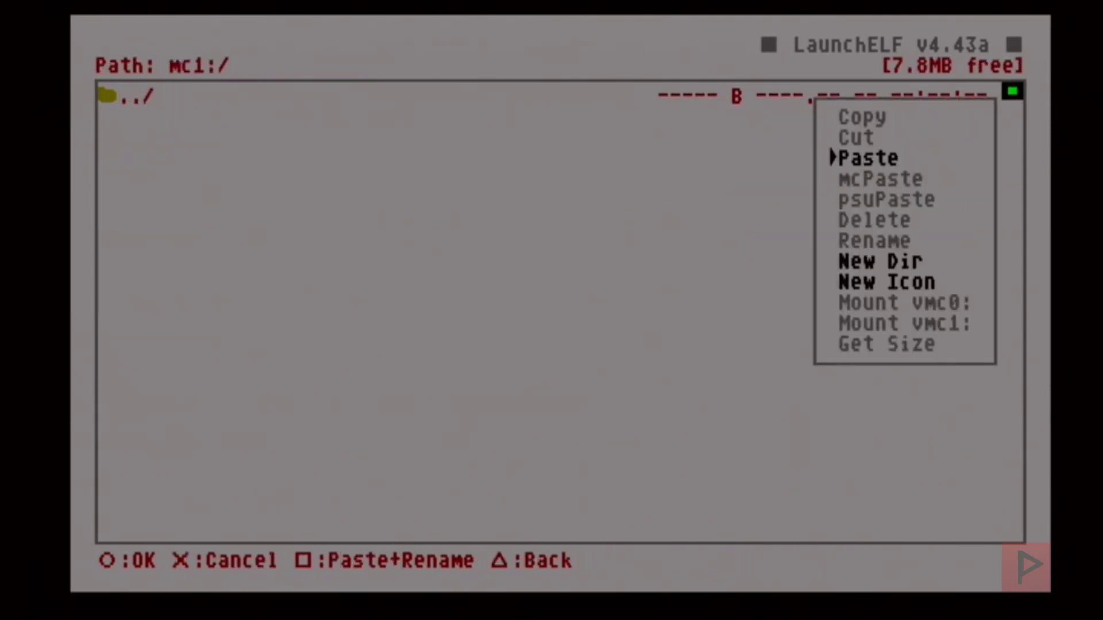
key(Return)
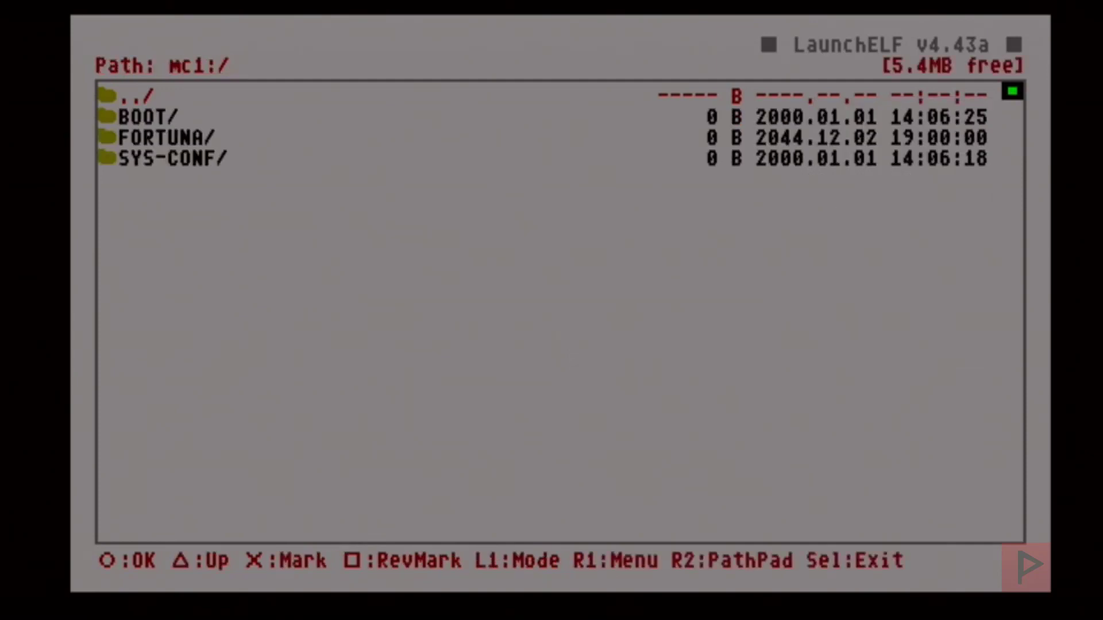
Step: Check mc1's SYS-CONF folder contents, such as icon.sys and sysconf.icn, then return to mc1's root
key(Down)
key(Down)
key(Down)
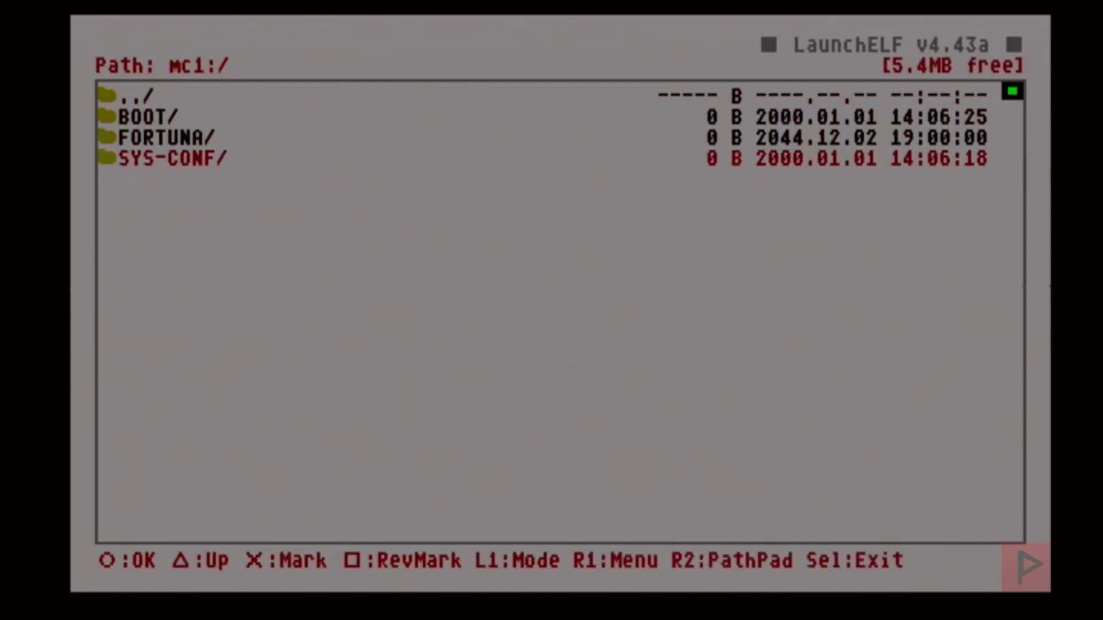
key(Return)
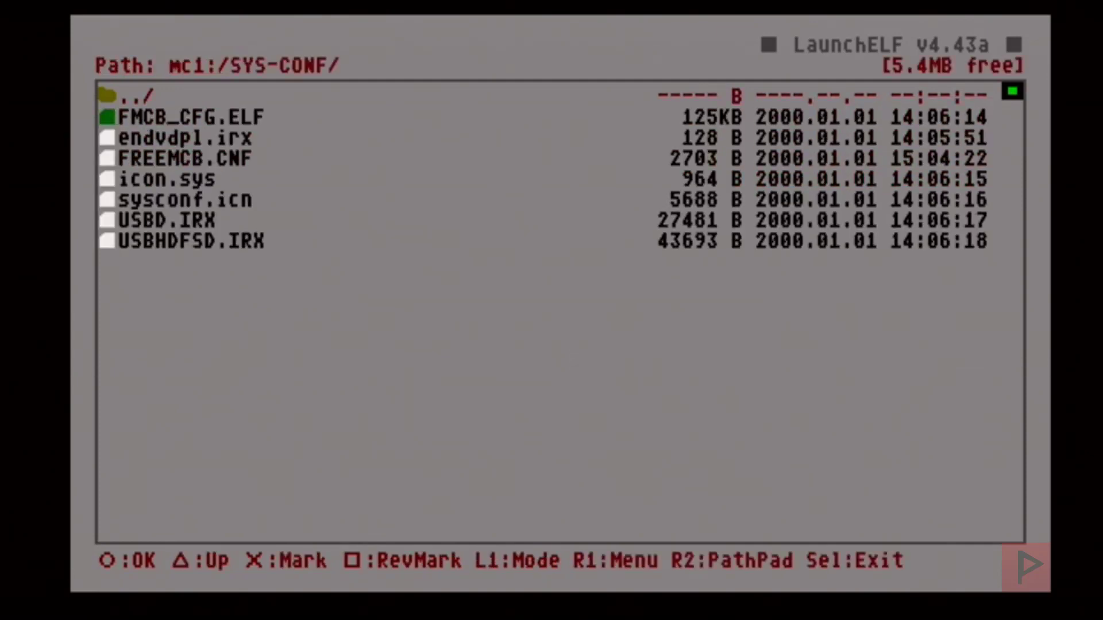
key(Down)
key(Down)
key(Down)
key(Down)
key(Down)
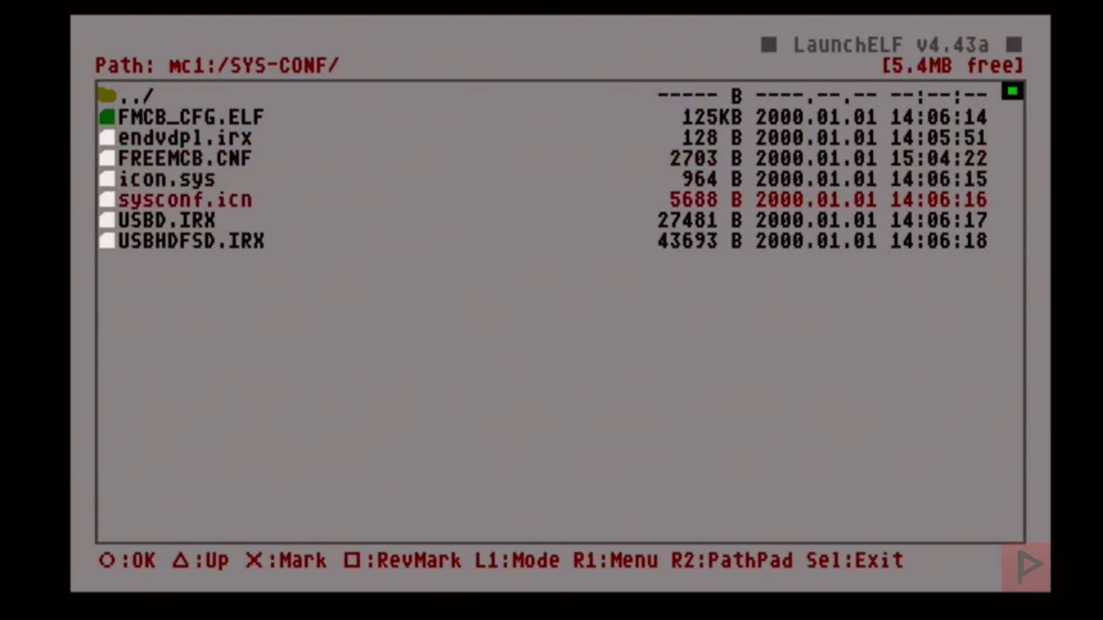
key(Up)
key(Down)
key(Up)
key(Up)
key(Up)
key(Up)
key(Up)
key(Return)
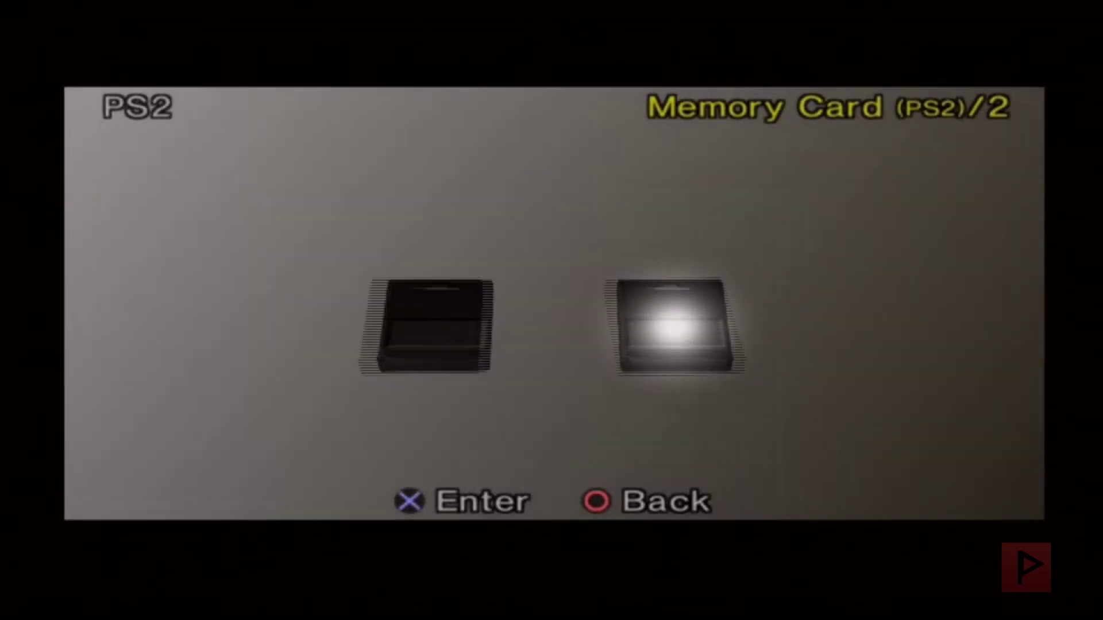
Step: View memory card 2's saves in the PS2 browser, confirming SYS-CONF and BOOT are present
key(Return)
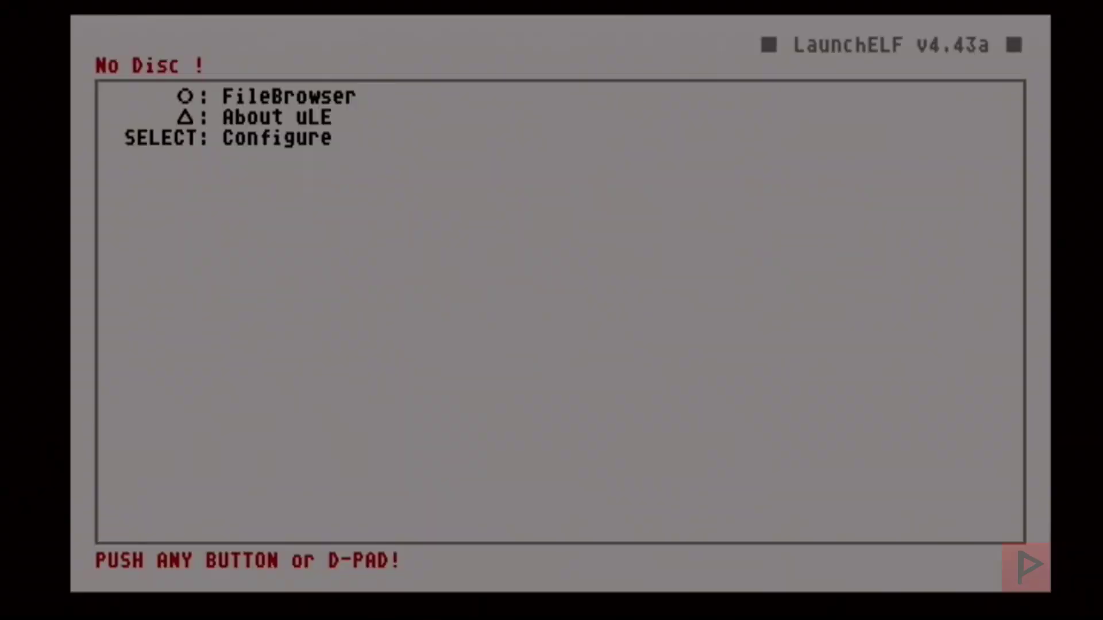
Step: Open mc1, launch Marvel vs. Capcom 2 through Fortuna, and pass its title screen
key(Return)
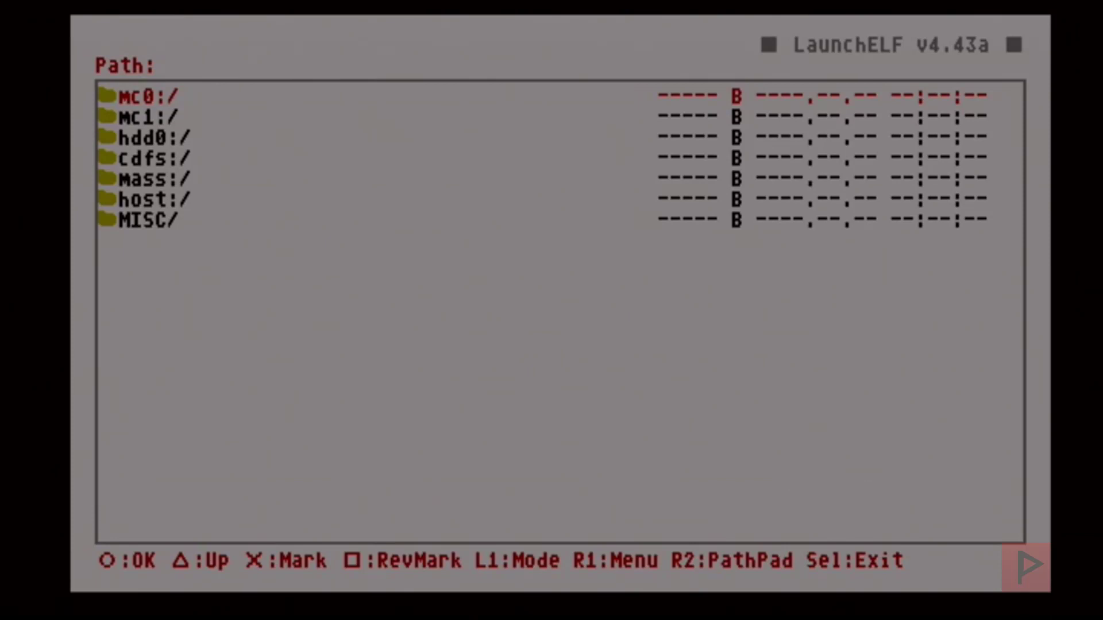
key(Down)
key(Return)
key(Down)
key(Down)
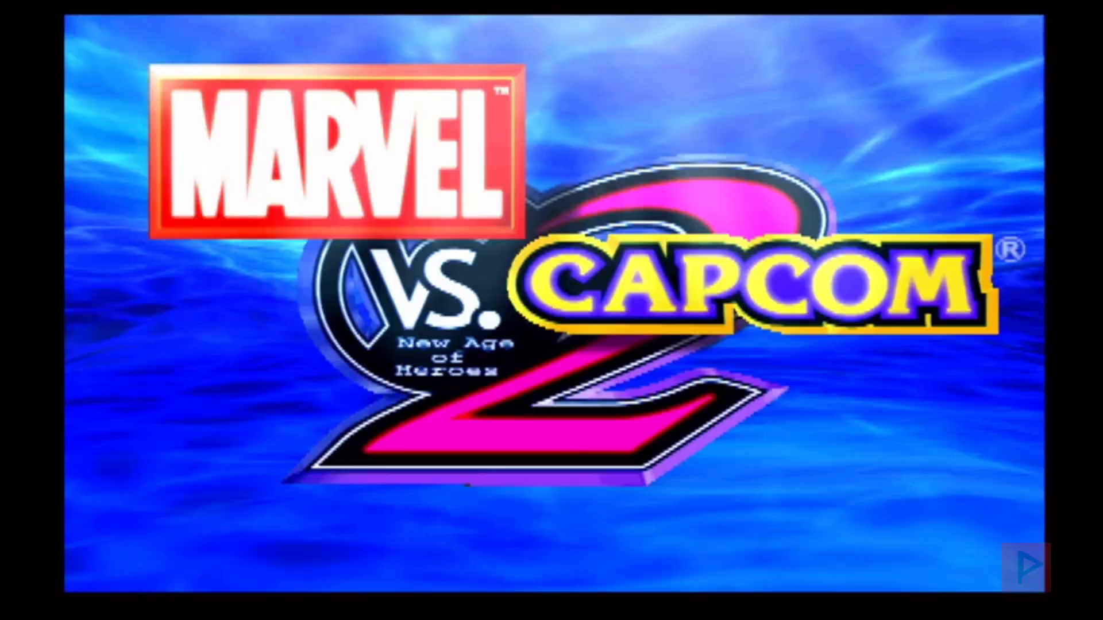
key(Return)
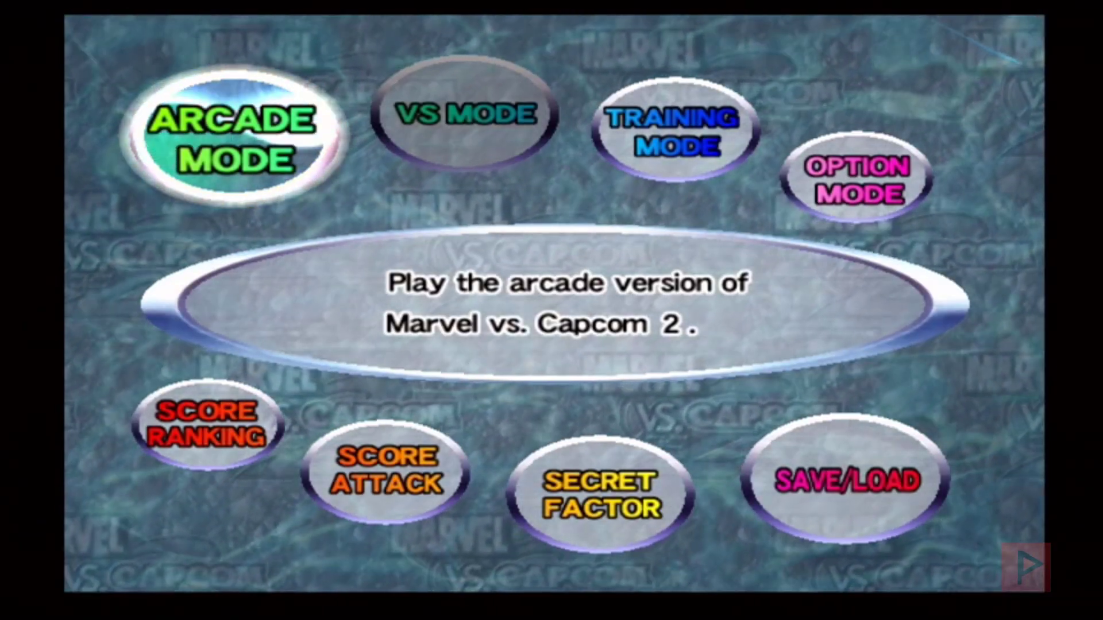